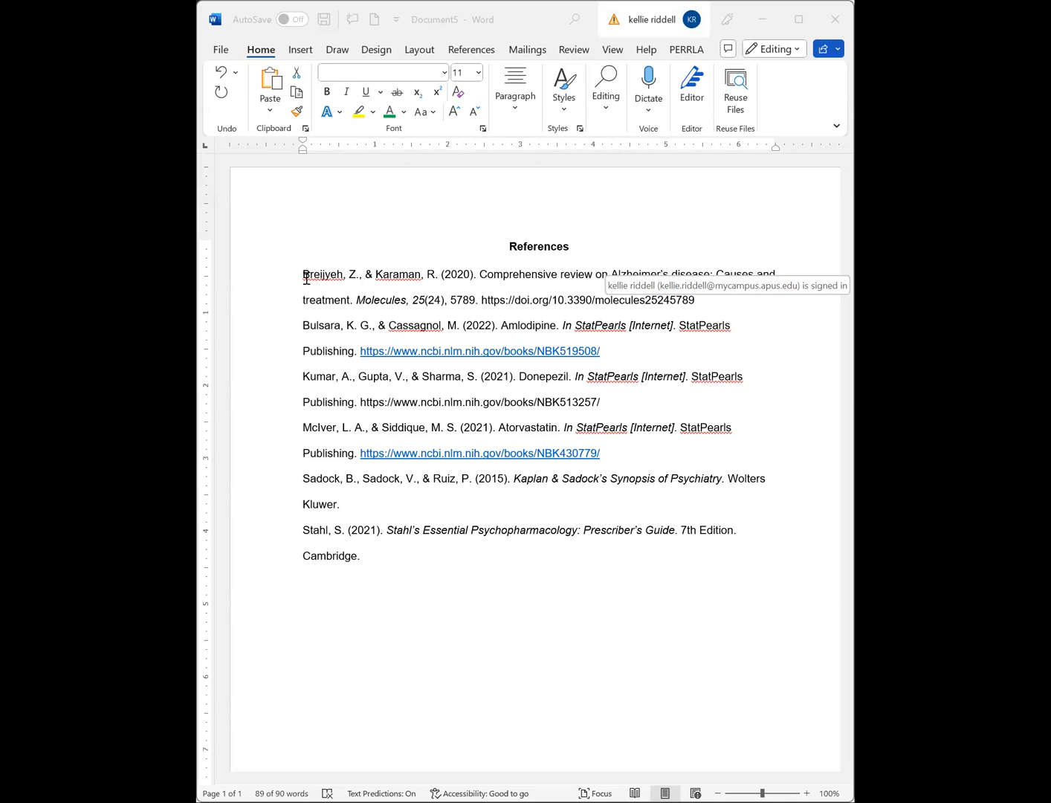
# - Apply a 0.5" hanging indent to all the reference entries below the References heading
pyautogui.click(574, 562)
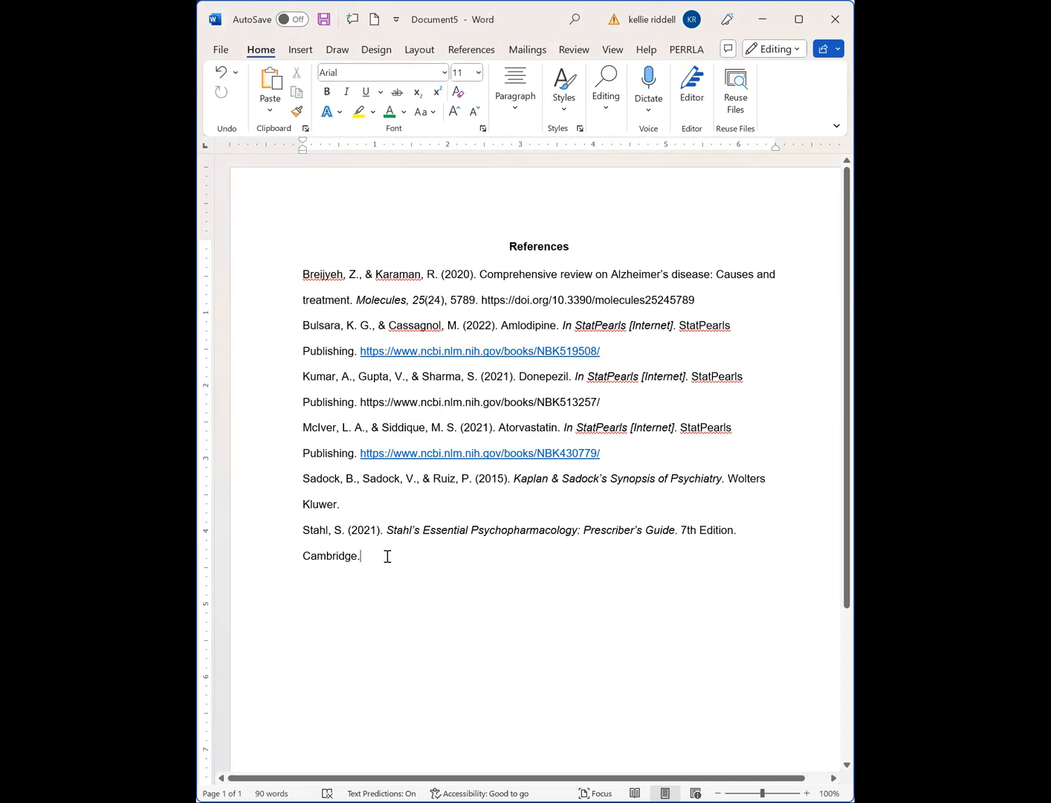
pyautogui.moveTo(389, 554); pyautogui.dragTo(258, 278)
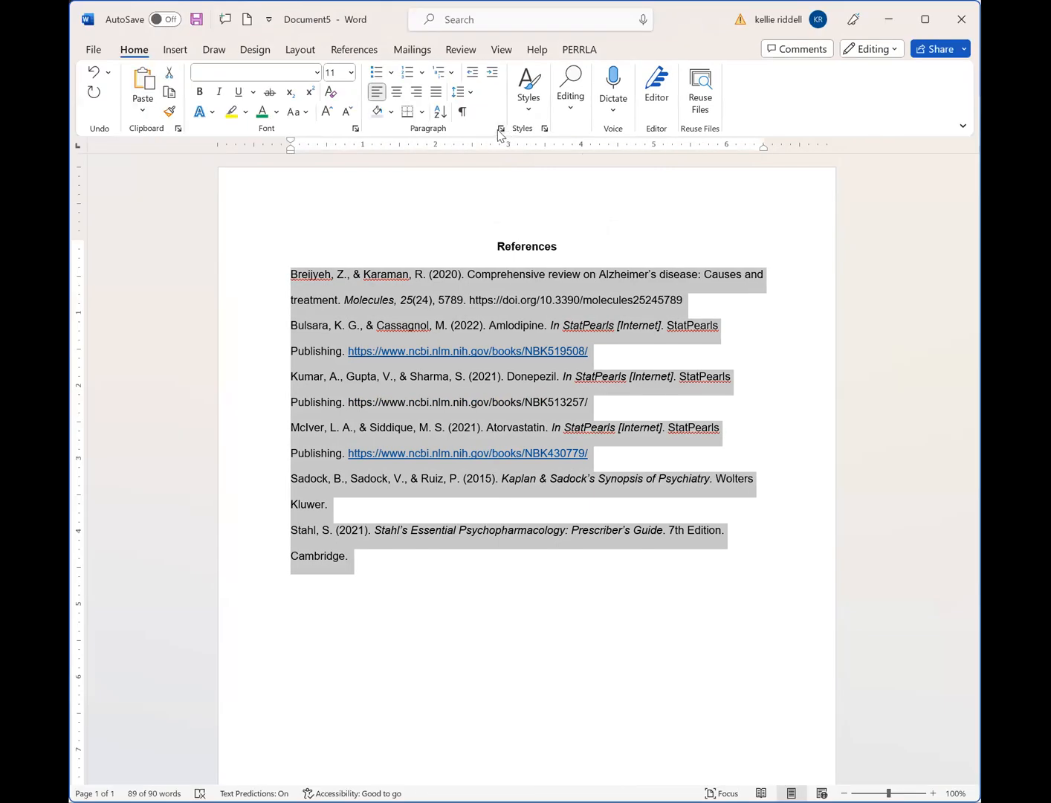
pyautogui.rightClick(467, 311)
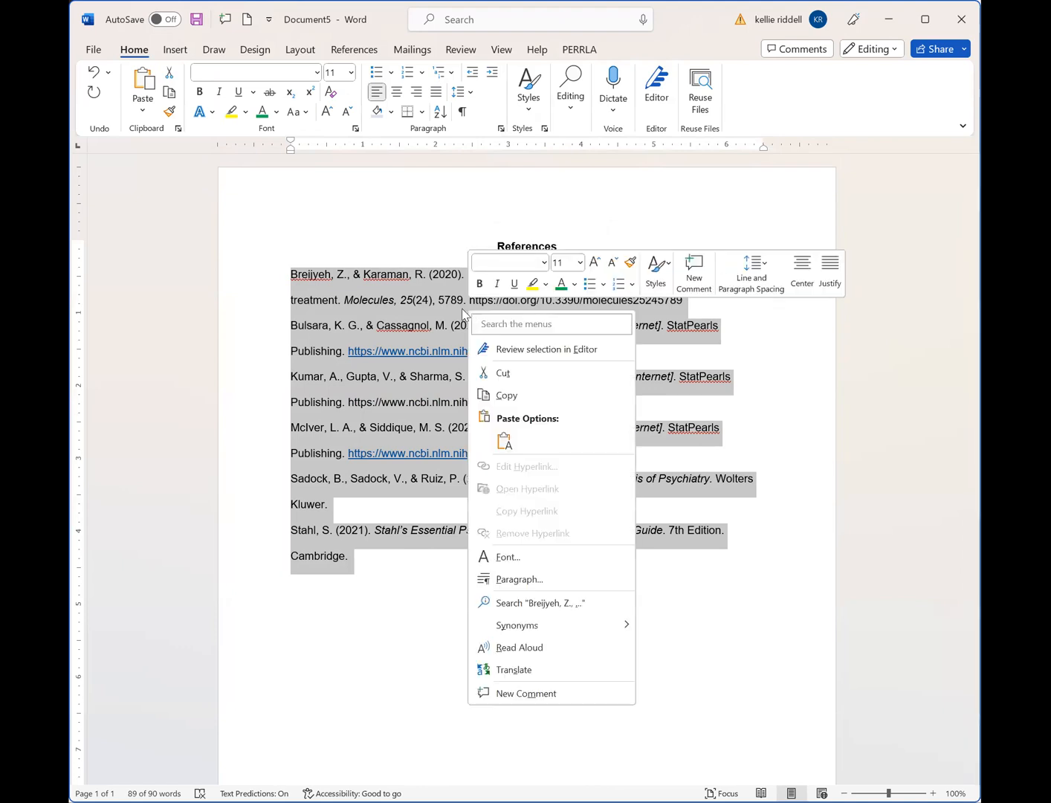
pyautogui.click(523, 583)
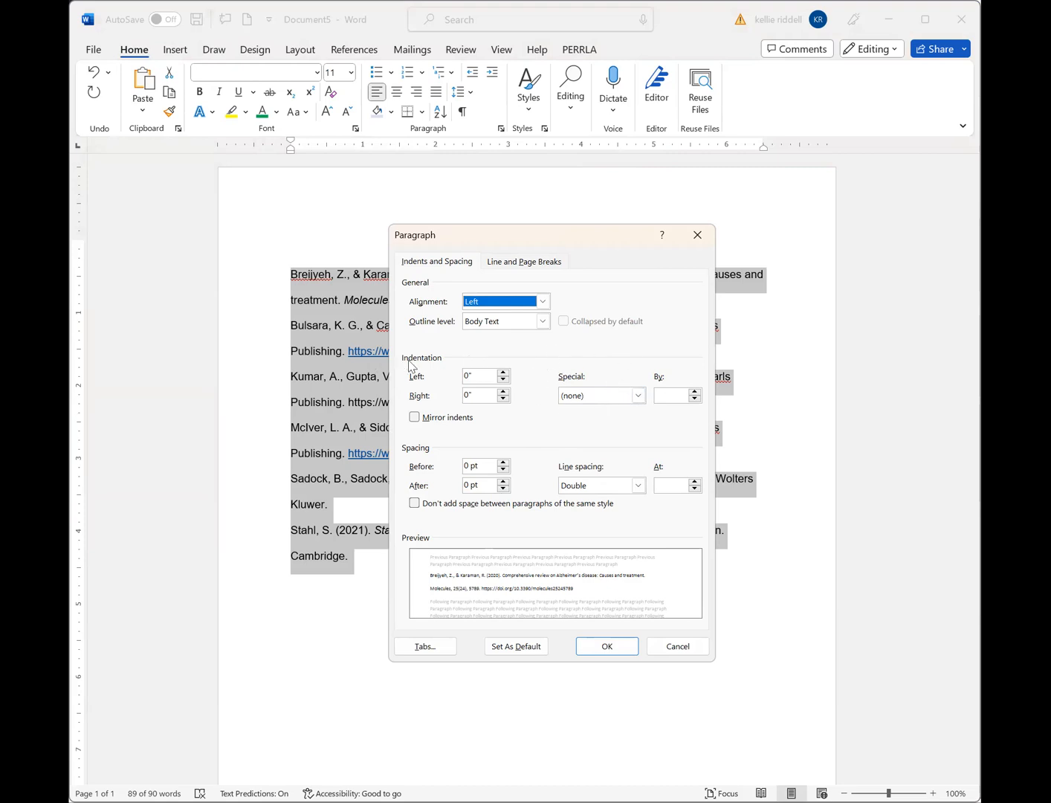
pyautogui.click(637, 396)
pyautogui.click(603, 435)
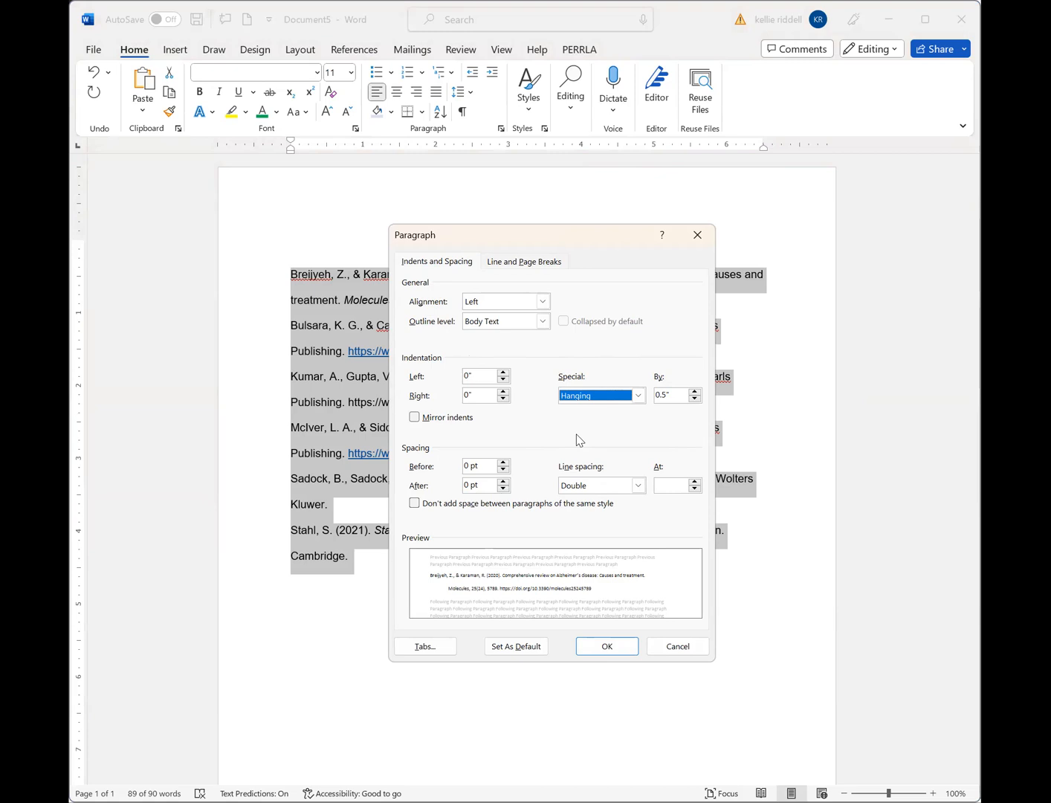
pyautogui.click(606, 644)
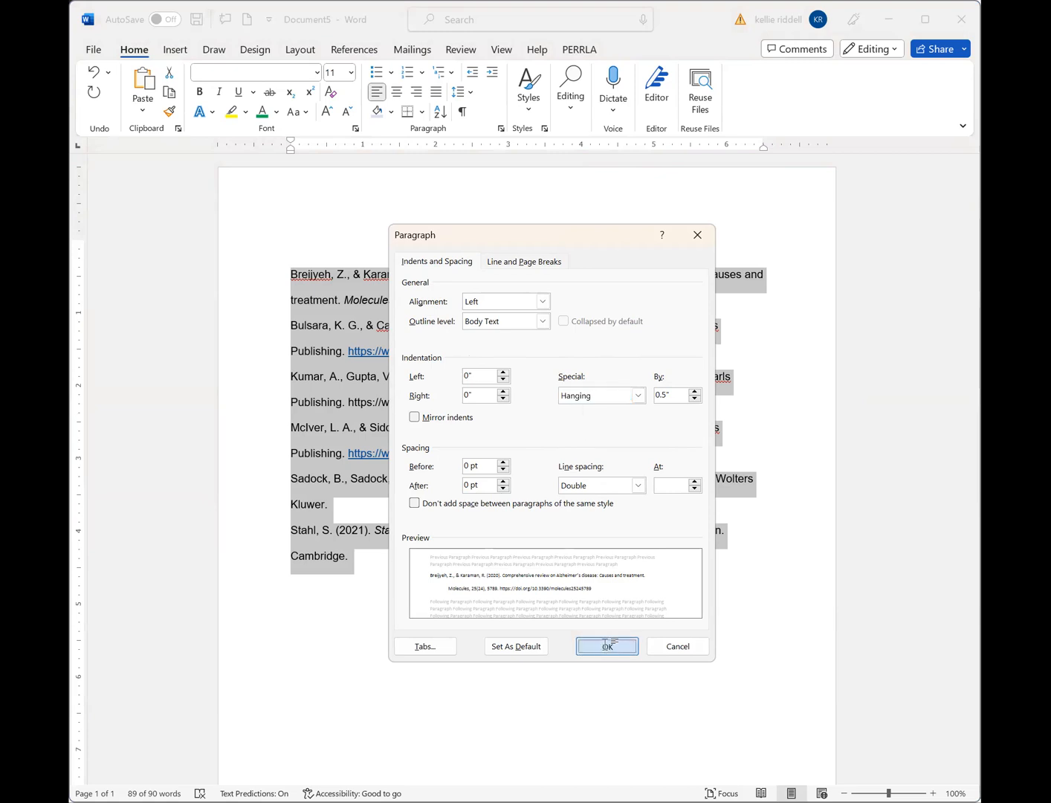
pyautogui.click(528, 611)
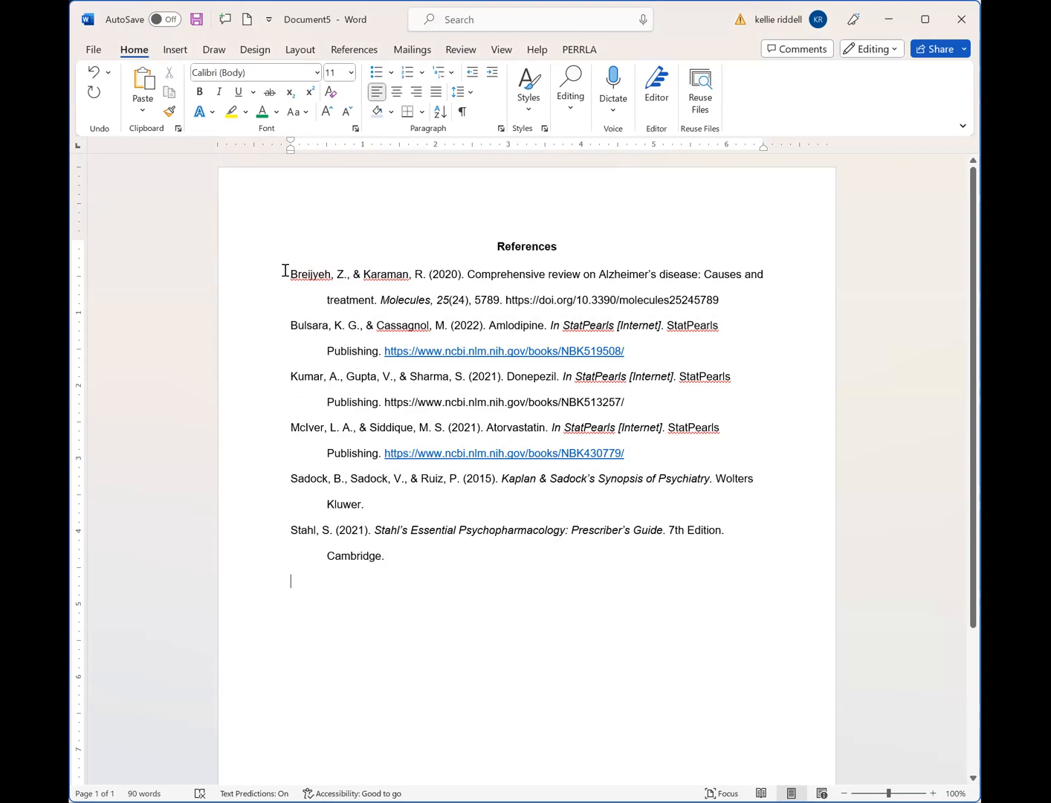
# - Undo the hanging indent on the reference entries and redo it to compare both layouts
pyautogui.click(93, 72)
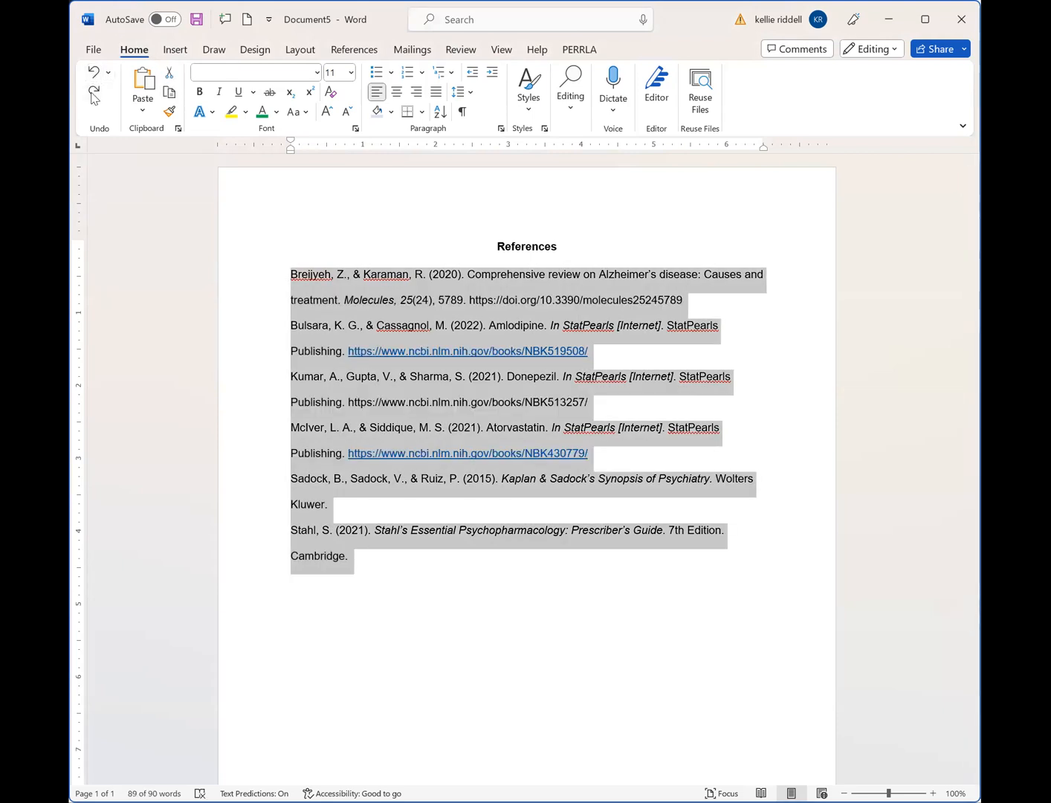
pyautogui.click(93, 93)
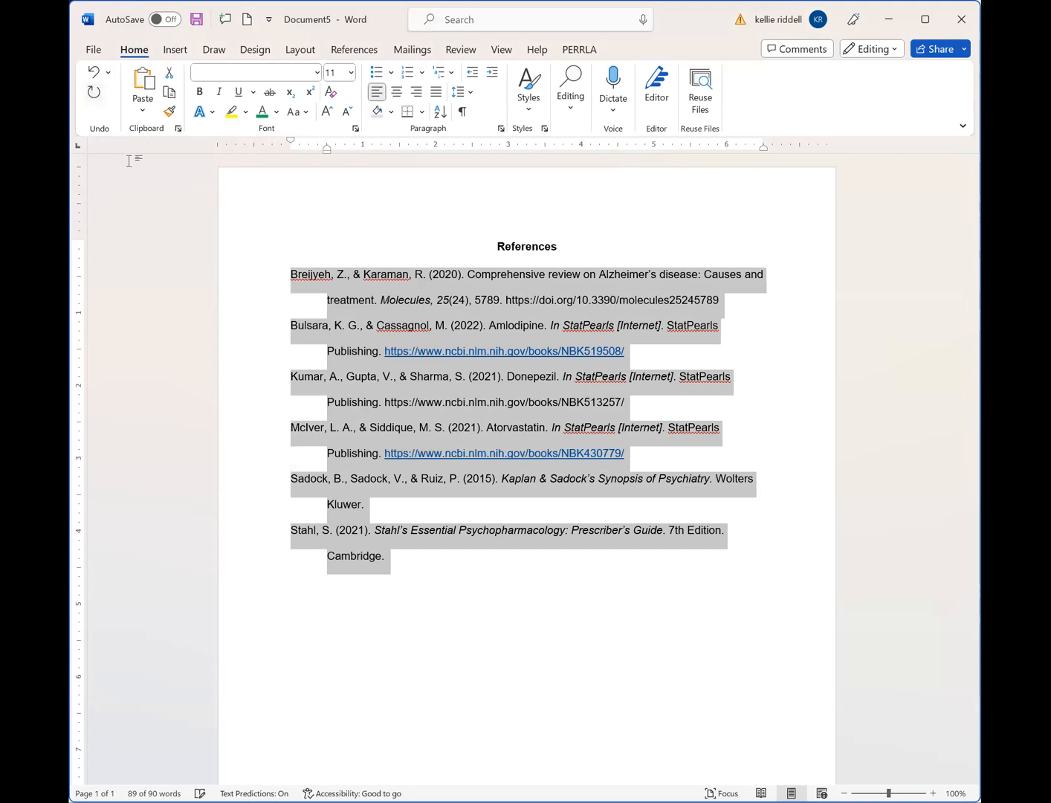
pyautogui.click(500, 639)
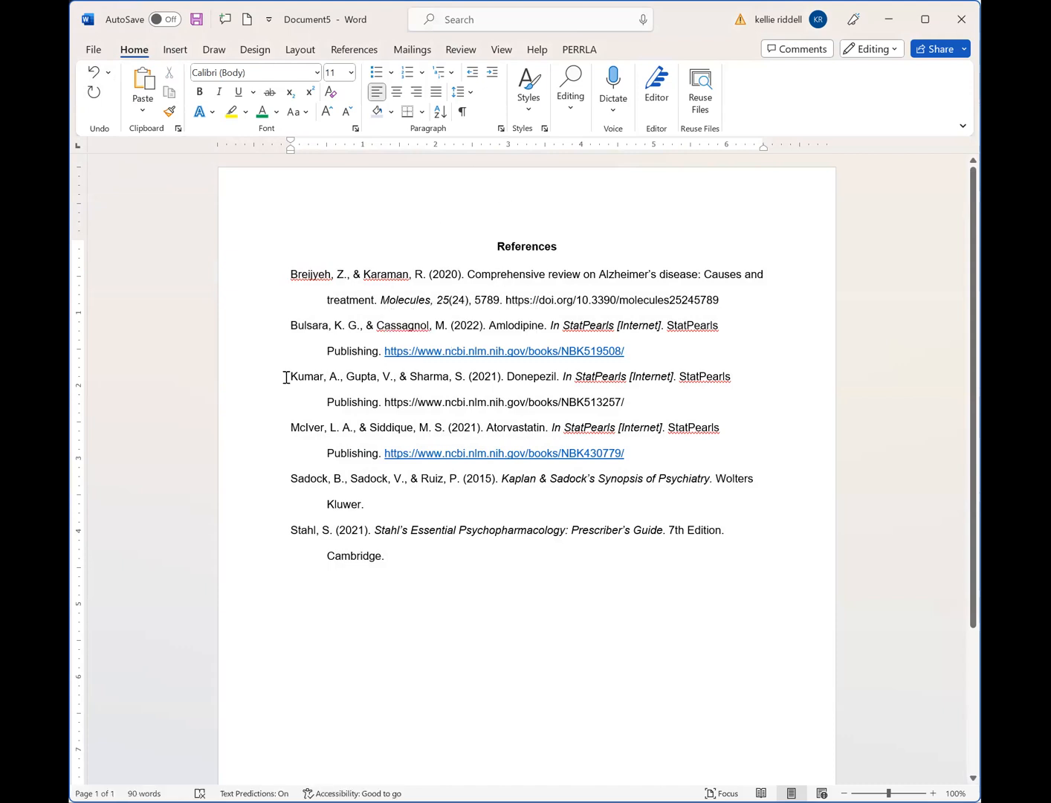
# - Review the paragraph indentation and line spacing settings of all the reference entries
pyautogui.moveTo(286, 378); pyautogui.dragTo(344, 376)
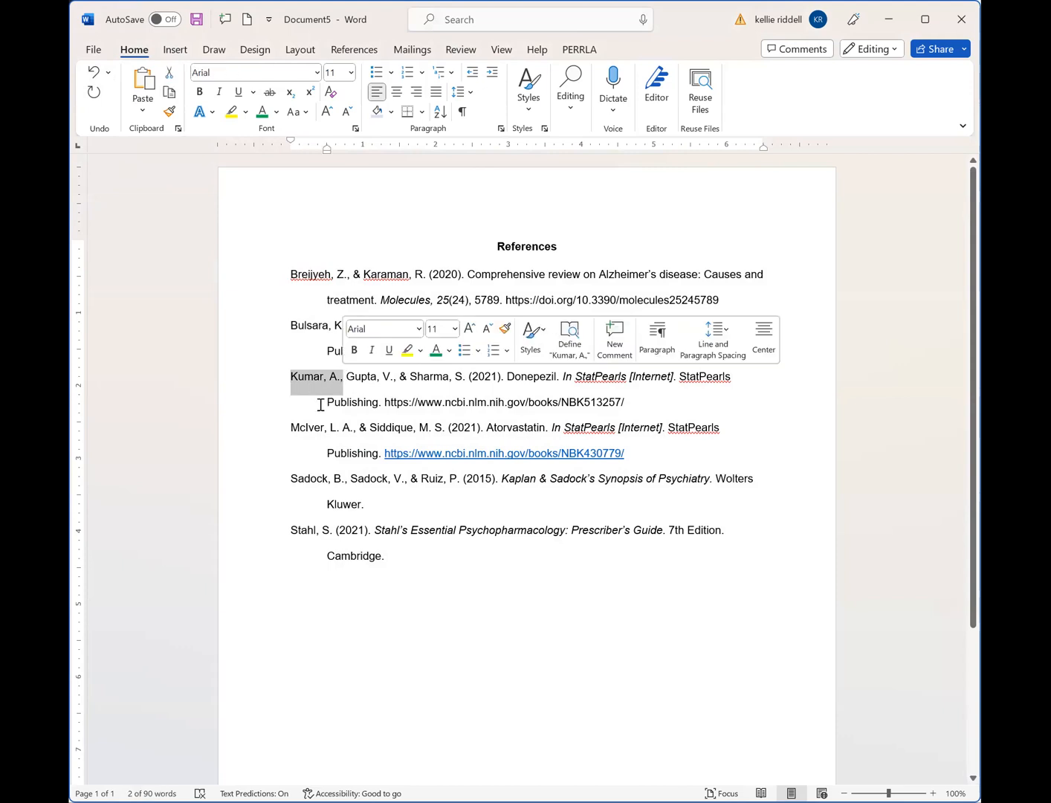
pyautogui.click(335, 404)
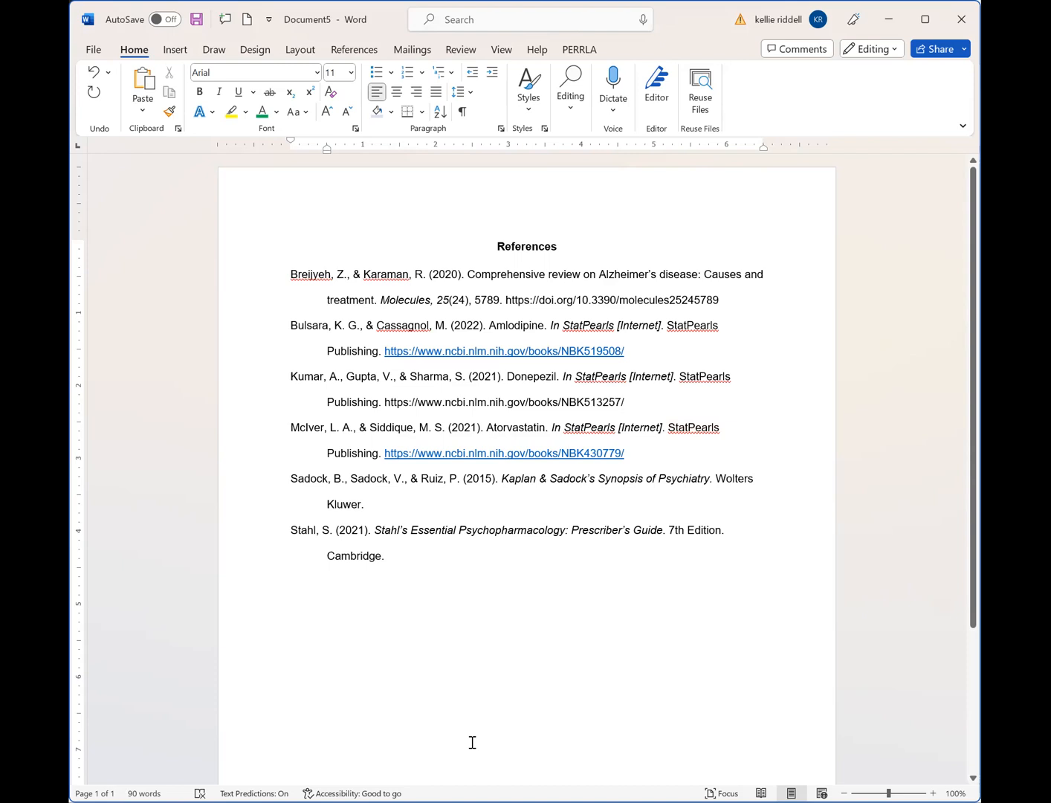
pyautogui.moveTo(401, 562)
pyautogui.mouseDown()
pyautogui.moveTo(262, 415)
pyautogui.moveTo(244, 282)
pyautogui.mouseUp()
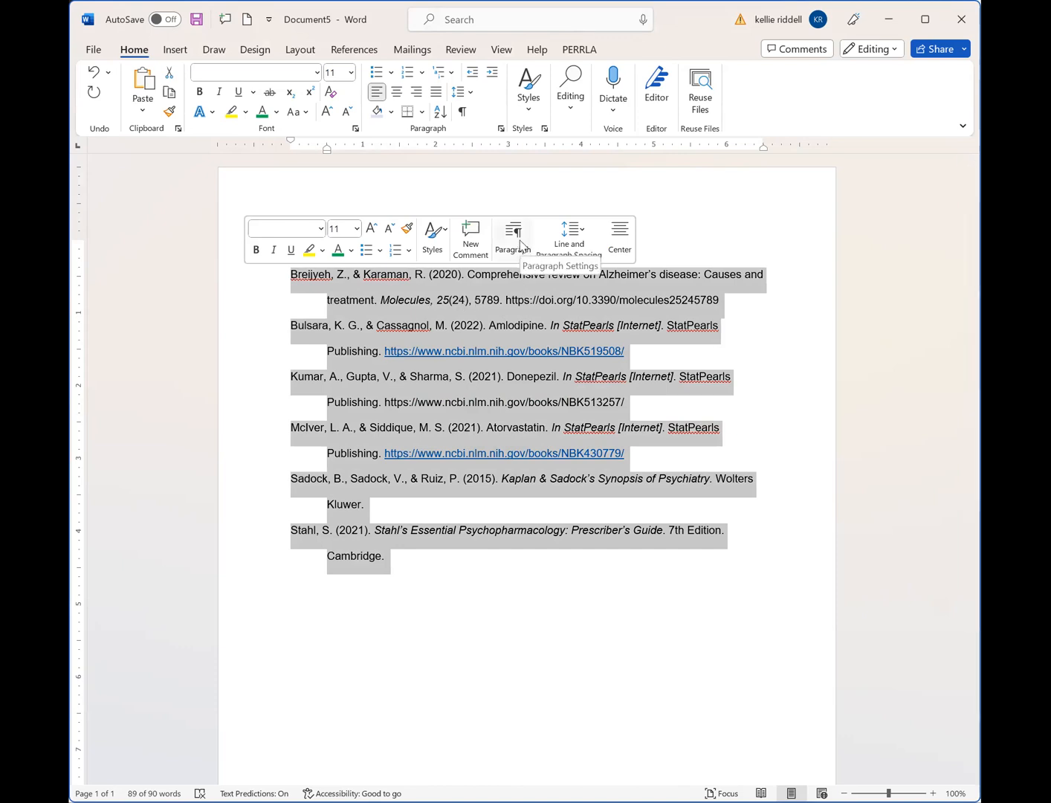
pyautogui.click(501, 129)
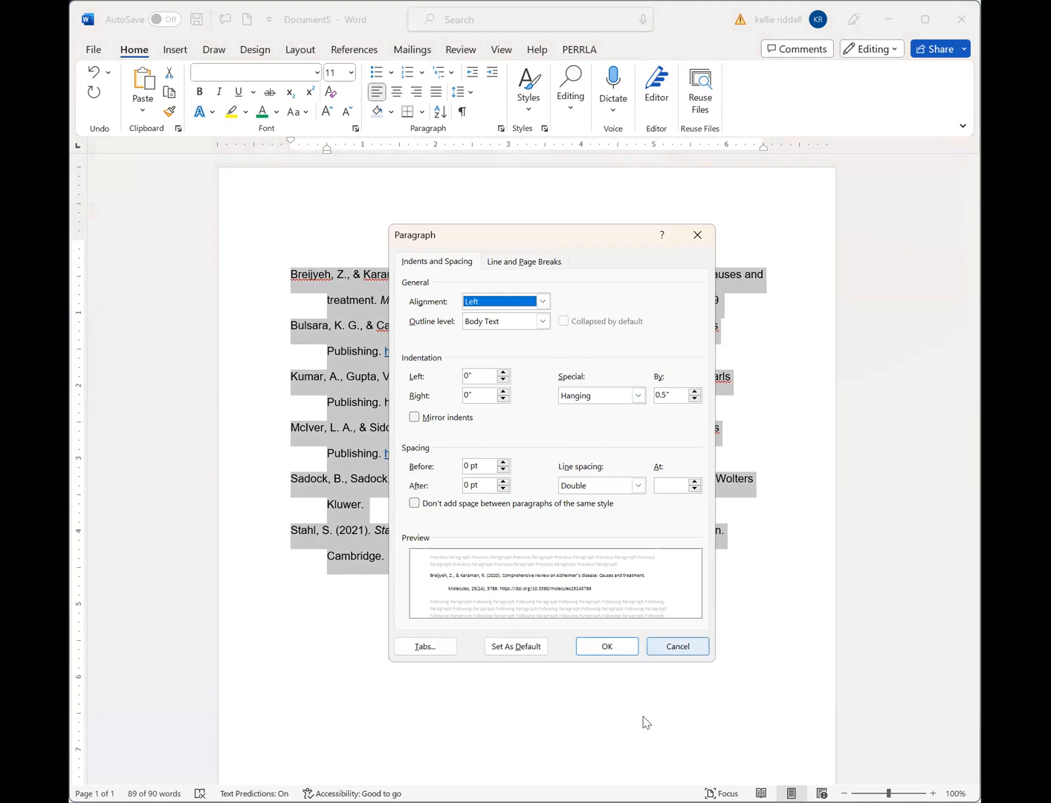
pyautogui.click(612, 645)
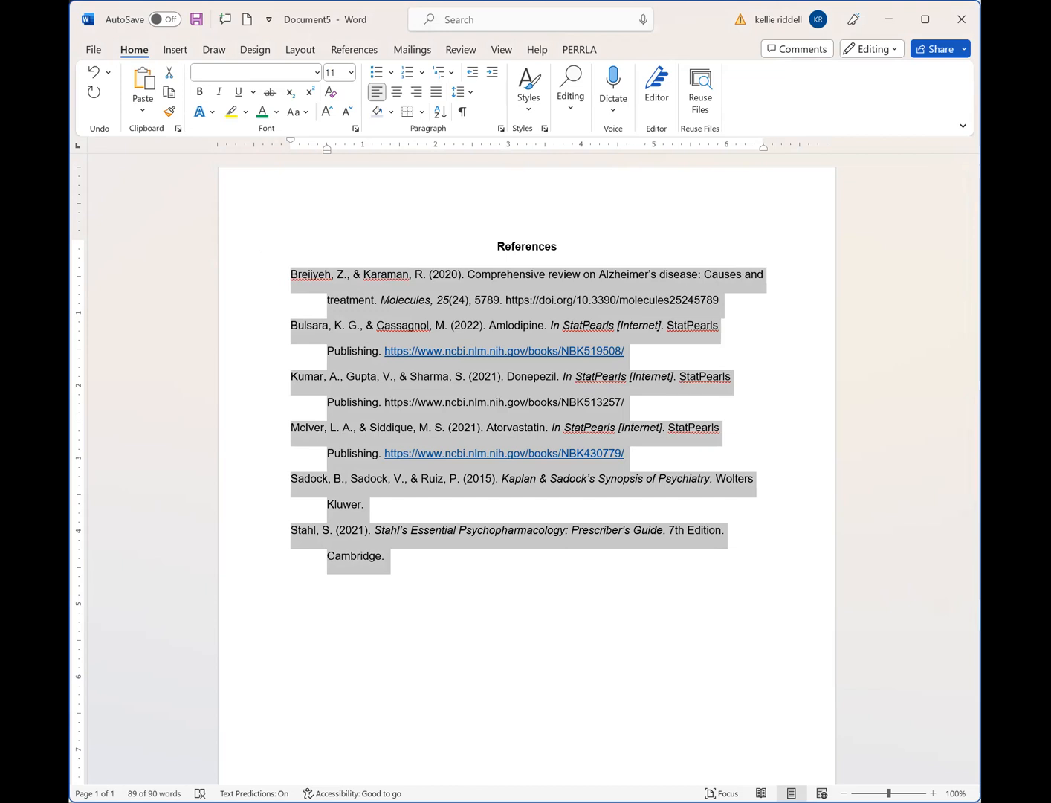
pyautogui.click(362, 677)
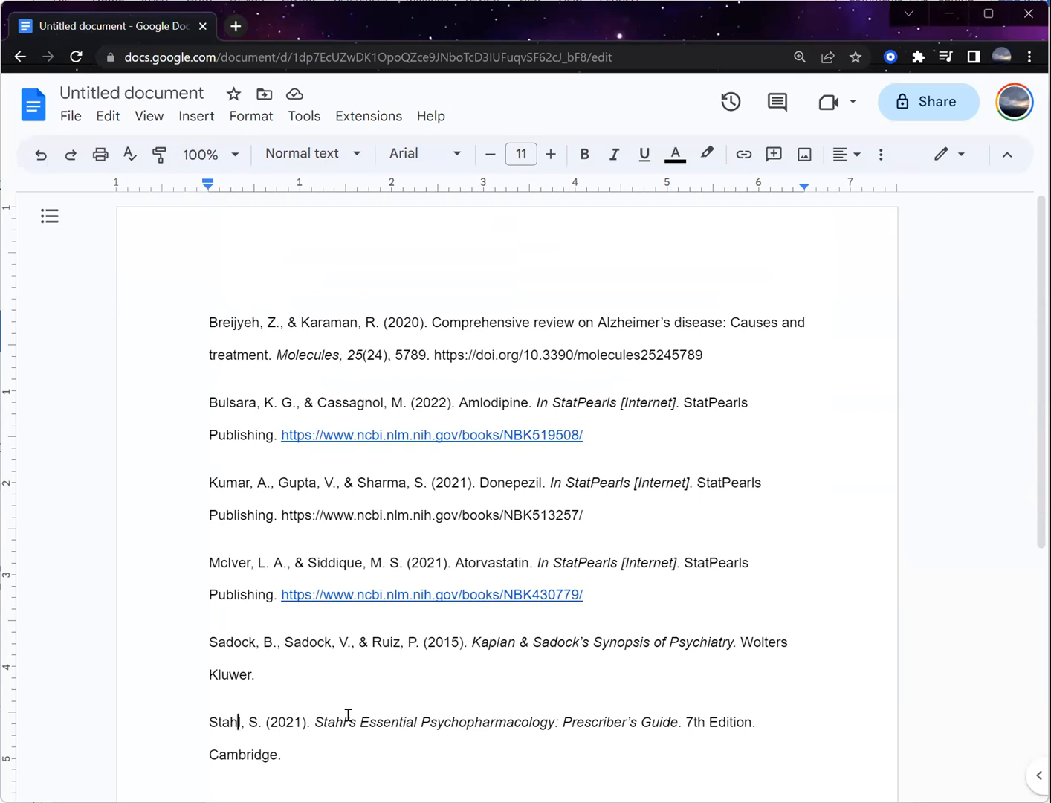
# - In the Google Docs document, remove the space before paragraph from all the reference entries
pyautogui.moveTo(295, 762); pyautogui.dragTo(144, 328)
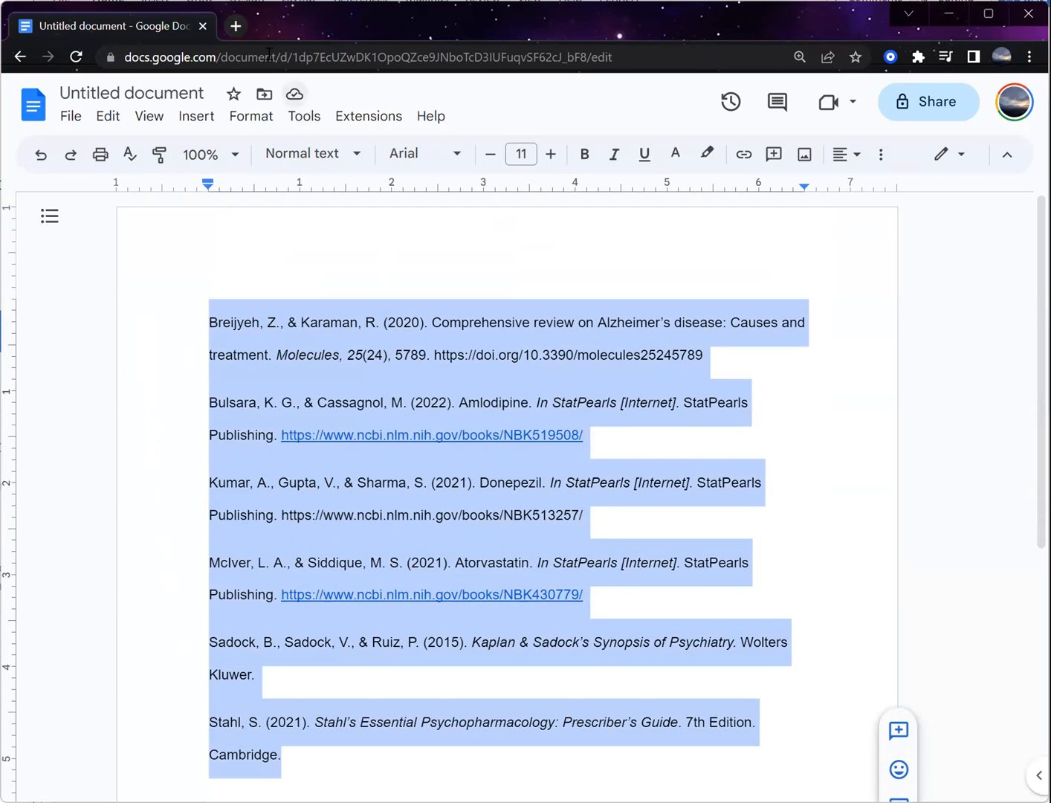
pyautogui.click(249, 118)
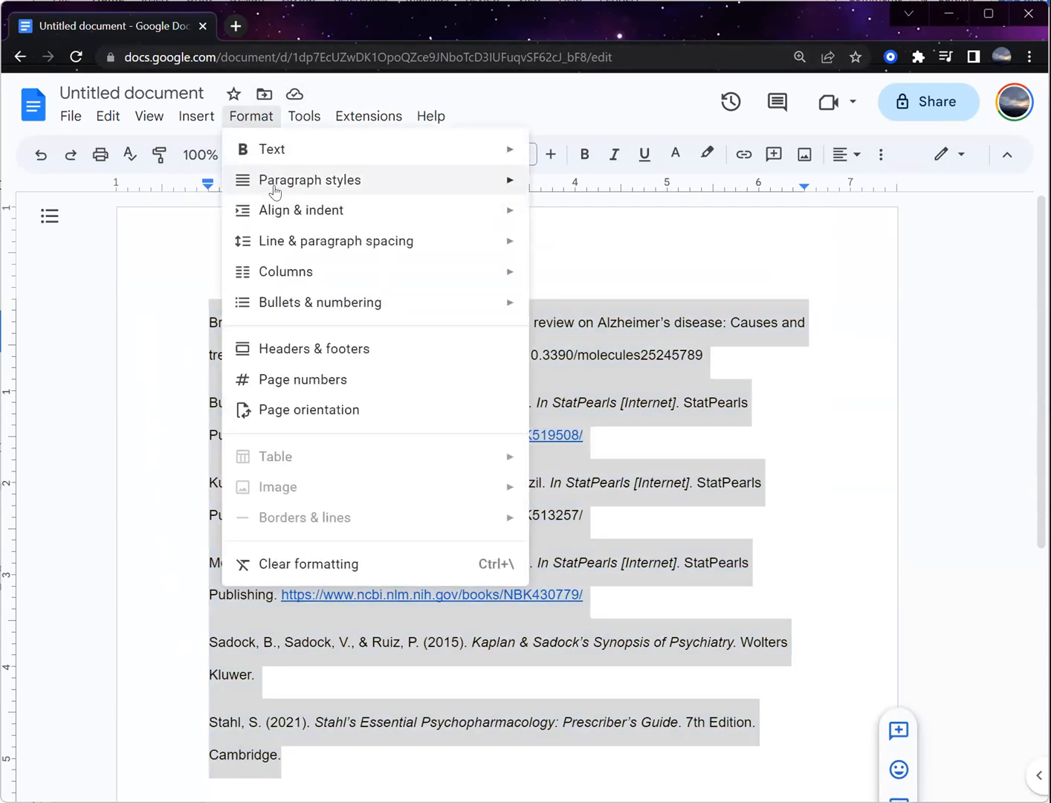
pyautogui.moveTo(279, 212)
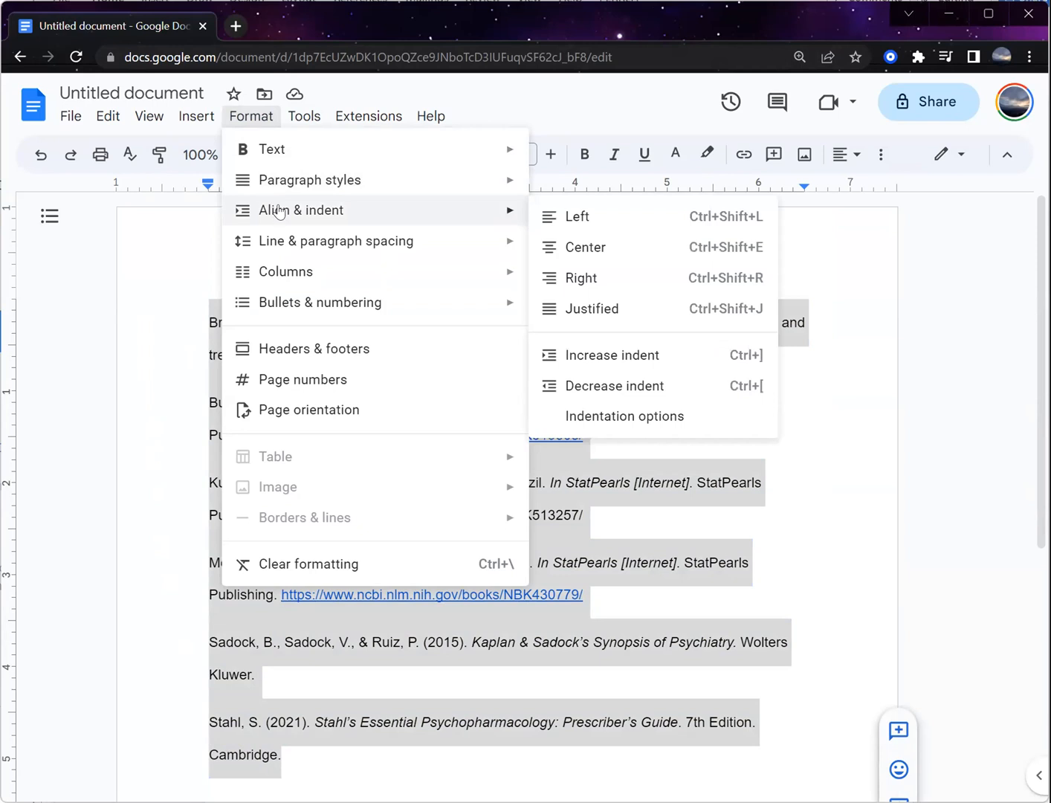
pyautogui.moveTo(278, 243)
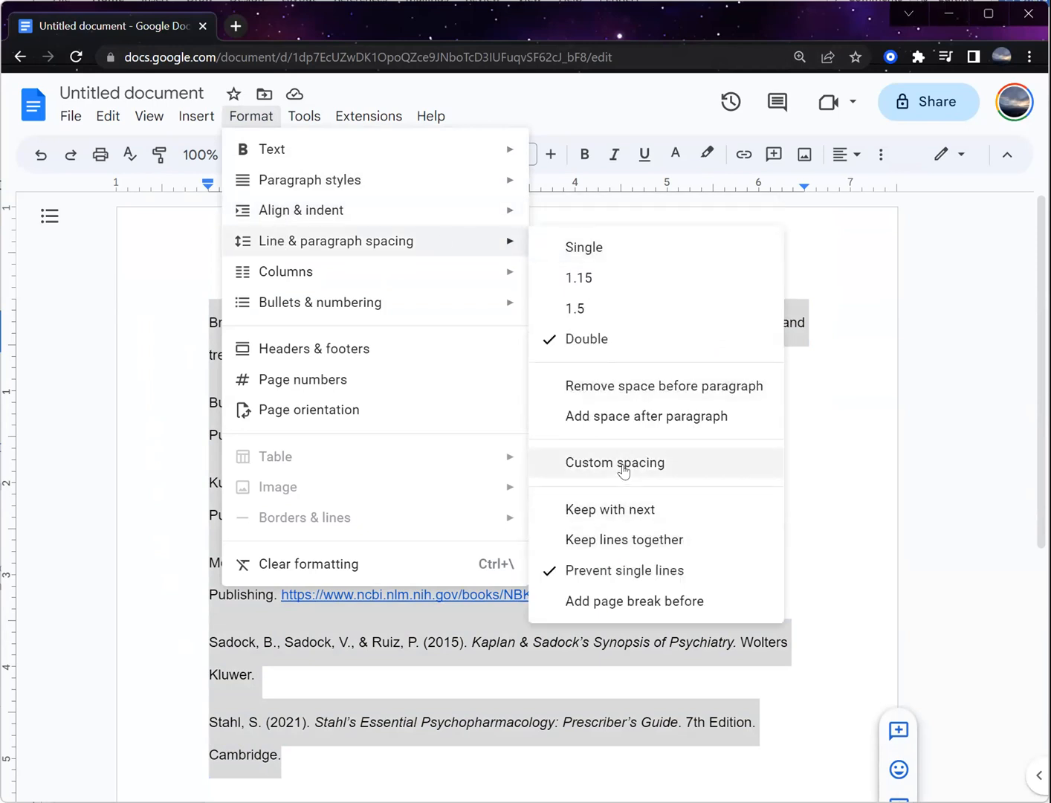
pyautogui.click(623, 394)
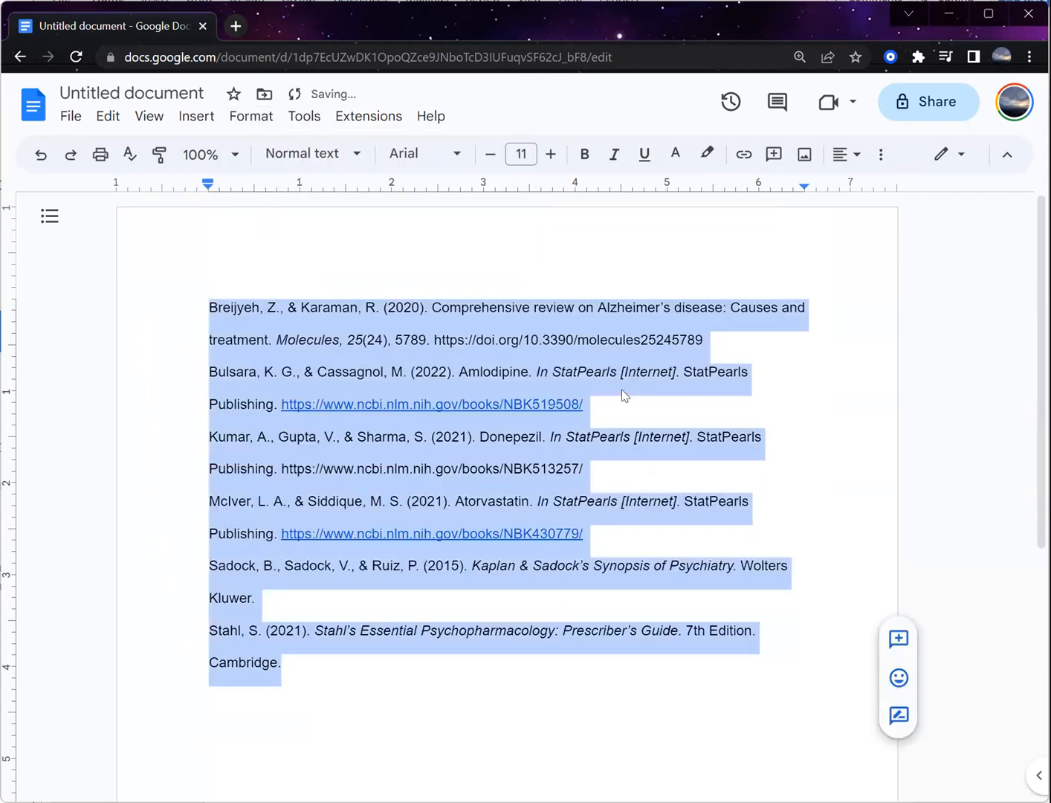
# - Set a hanging special indent of 0.5 inches for all the reference entries
pyautogui.click(196, 117)
pyautogui.moveTo(252, 122)
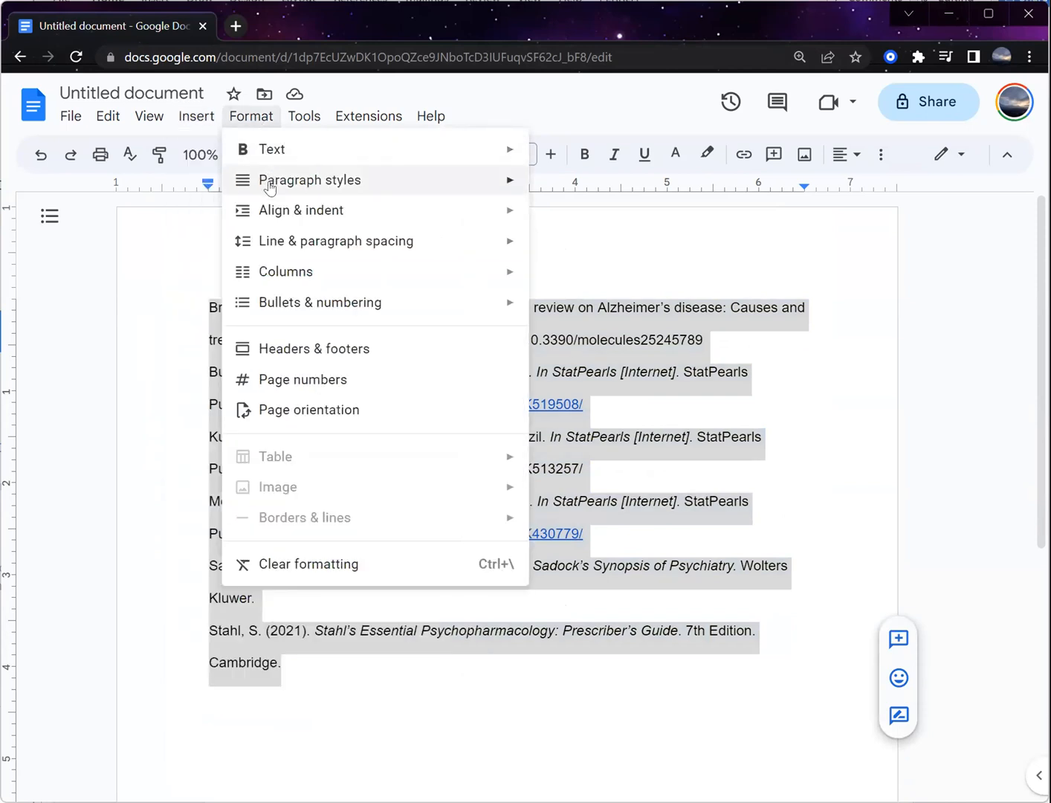
pyautogui.moveTo(273, 213)
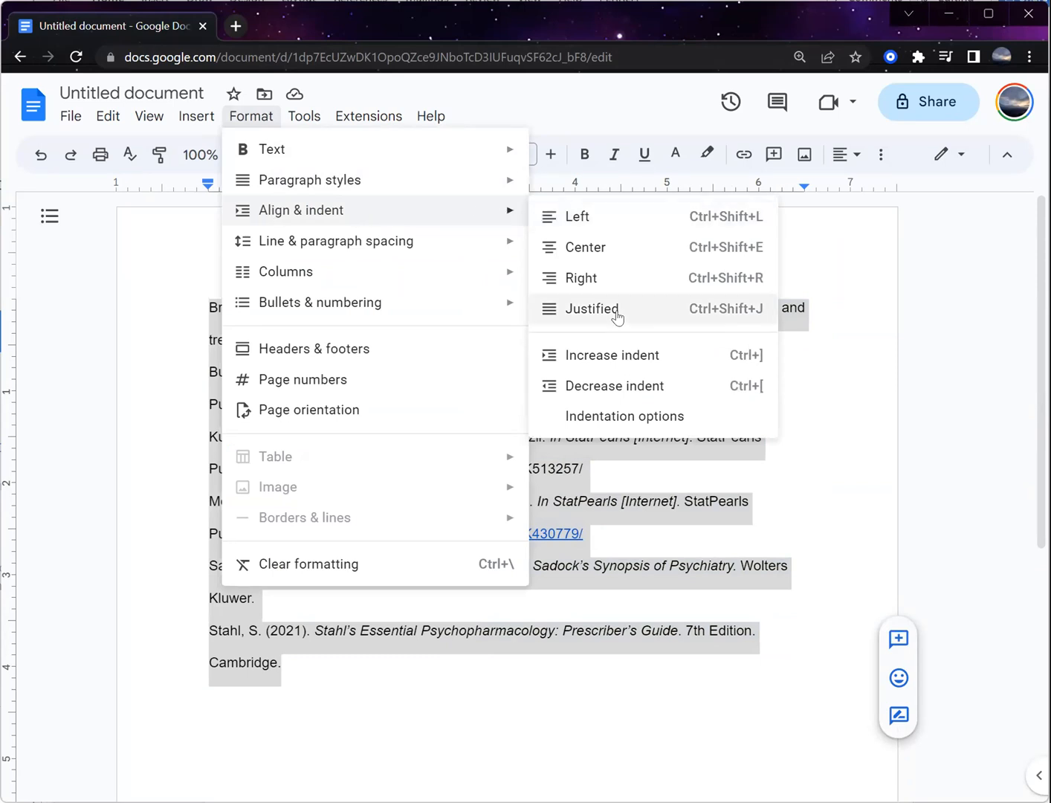
pyautogui.click(633, 417)
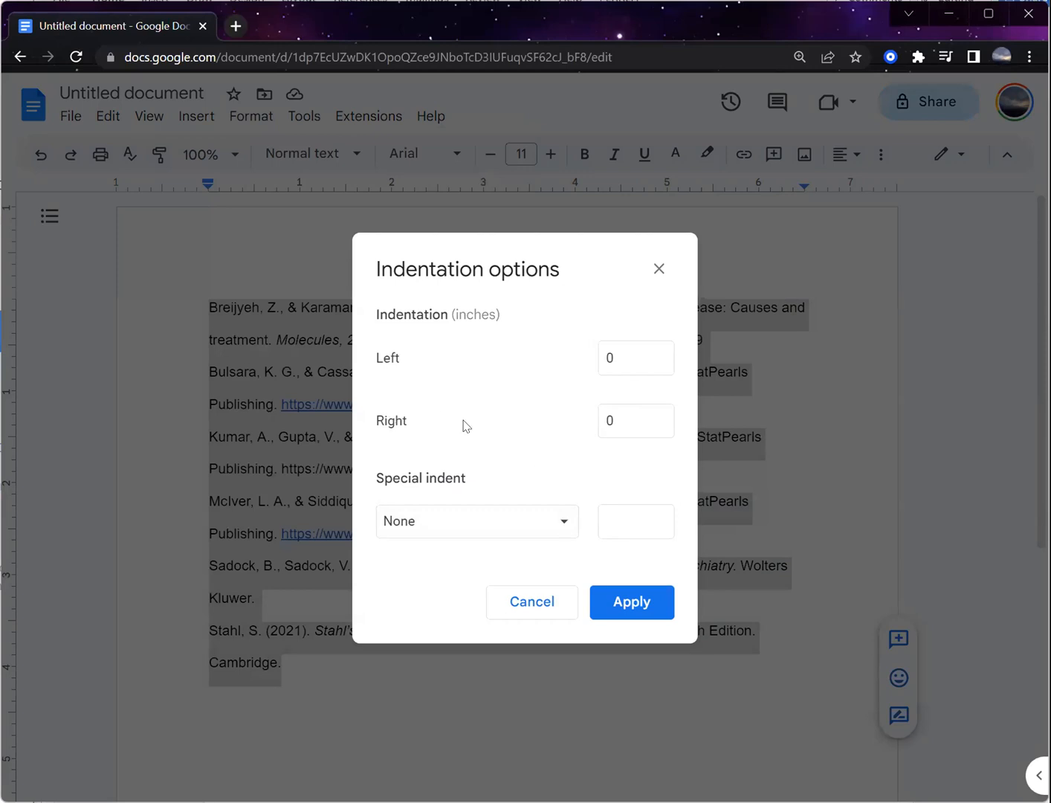
pyautogui.click(563, 520)
pyautogui.click(431, 584)
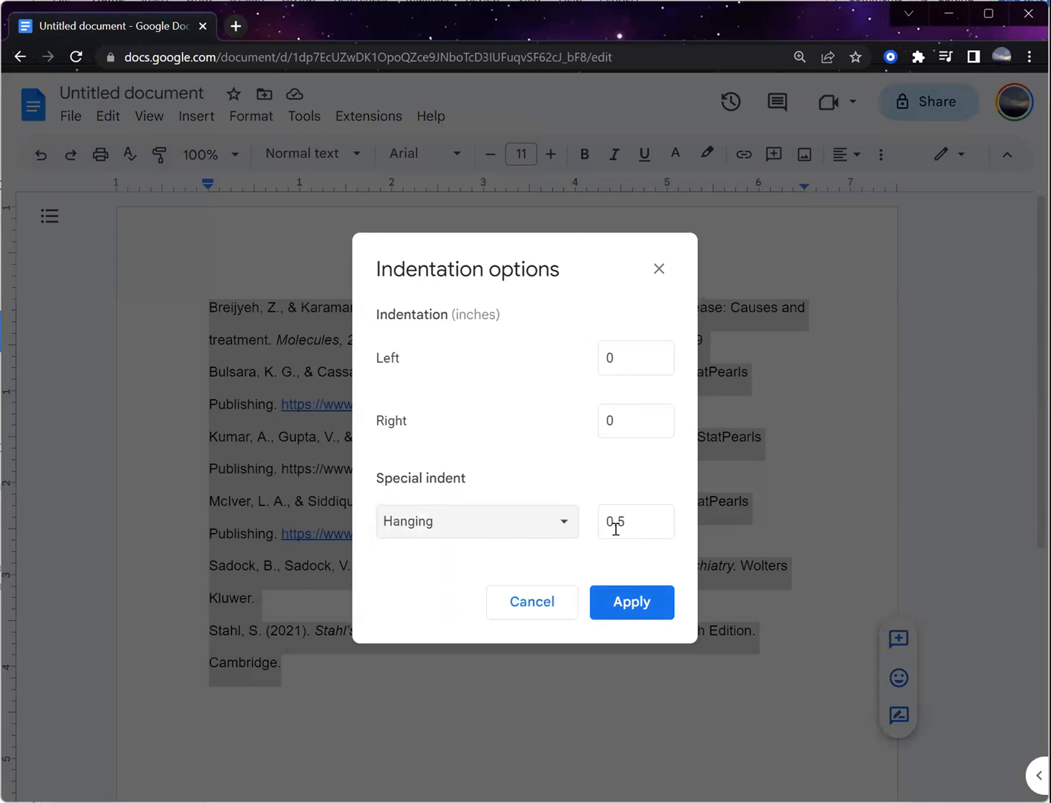
pyautogui.click(638, 603)
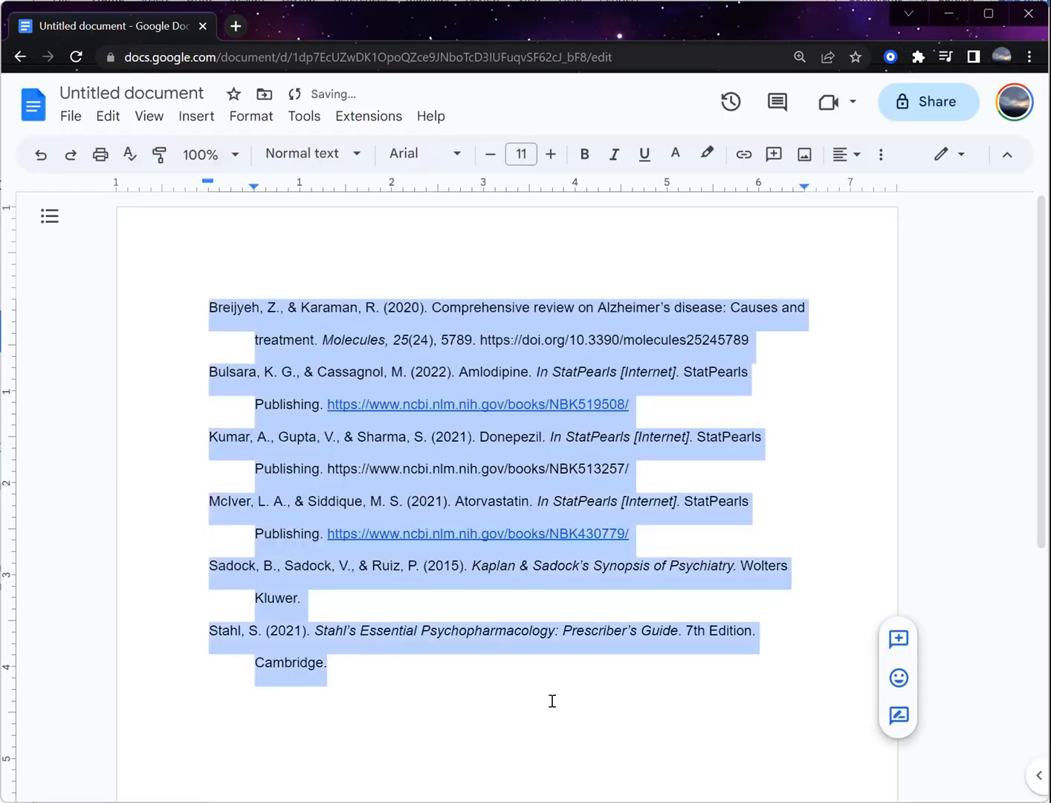
pyautogui.click(513, 698)
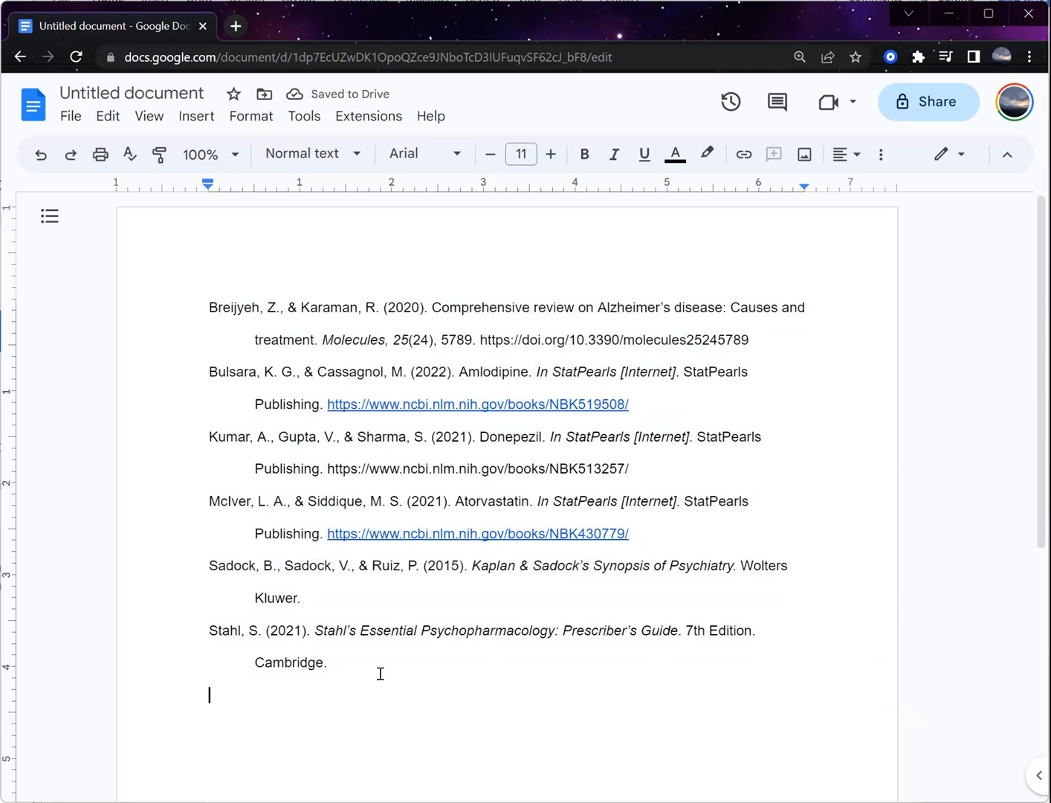
# - Reselect all the reference entries and review their indentation options
pyautogui.hotkey('shift', 'Up')
pyautogui.hotkey('shift', 'Up')
pyautogui.hotkey('shift', 'Up')
pyautogui.hotkey('shift', 'Up')
pyautogui.hotkey('shift', 'Up')
pyautogui.hotkey('shift', 'Up')
pyautogui.hotkey('shift', 'Up')
pyautogui.hotkey('shift', 'Up')
pyautogui.hotkey('shift', 'Up')
pyautogui.hotkey('shift', 'Up')
pyautogui.hotkey('shift', 'Up')
pyautogui.hotkey('shift', 'Up')
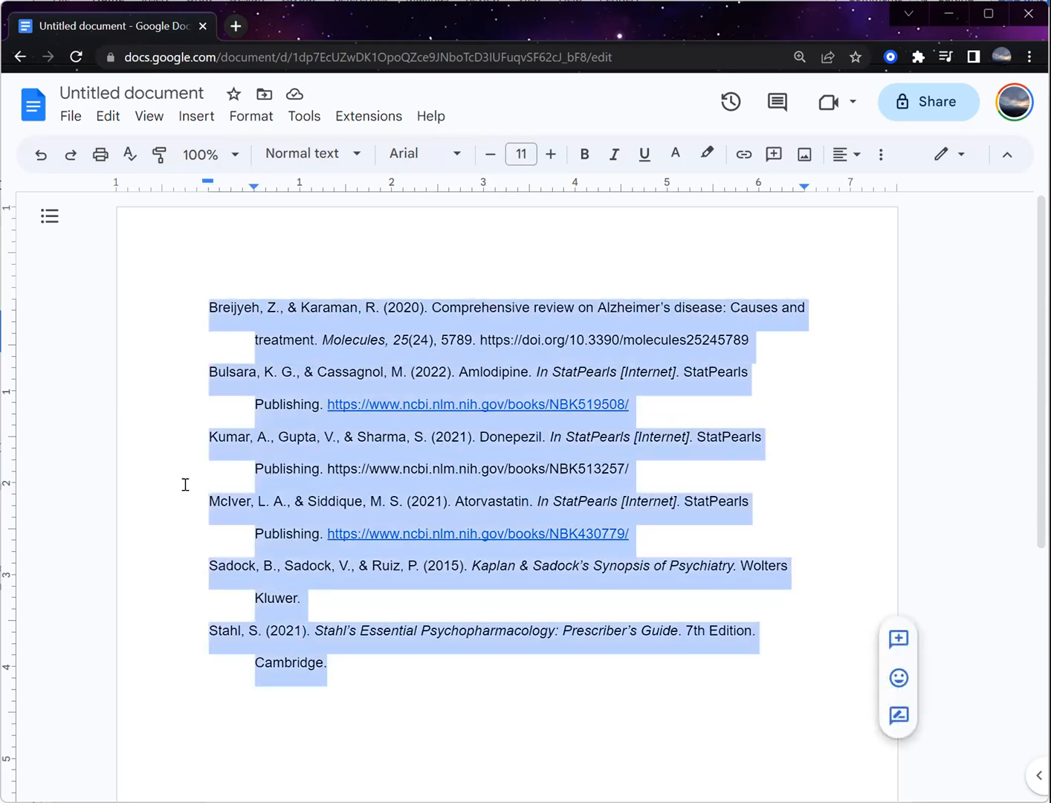
pyautogui.click(253, 118)
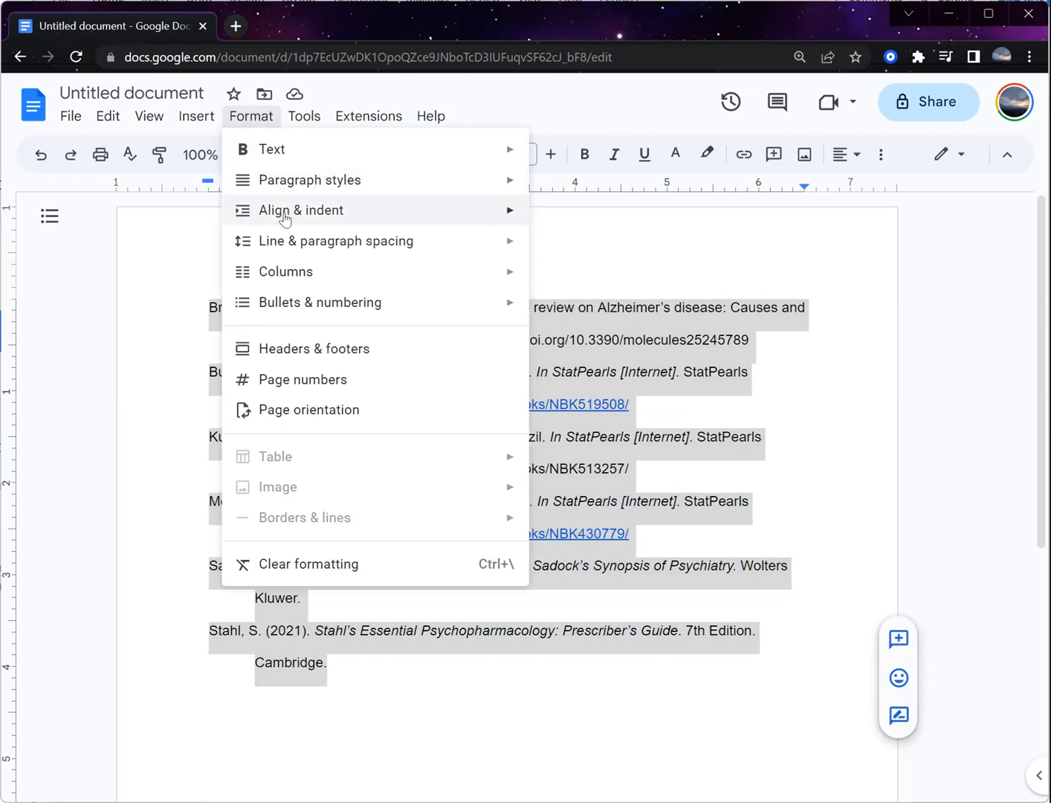
pyautogui.moveTo(285, 218)
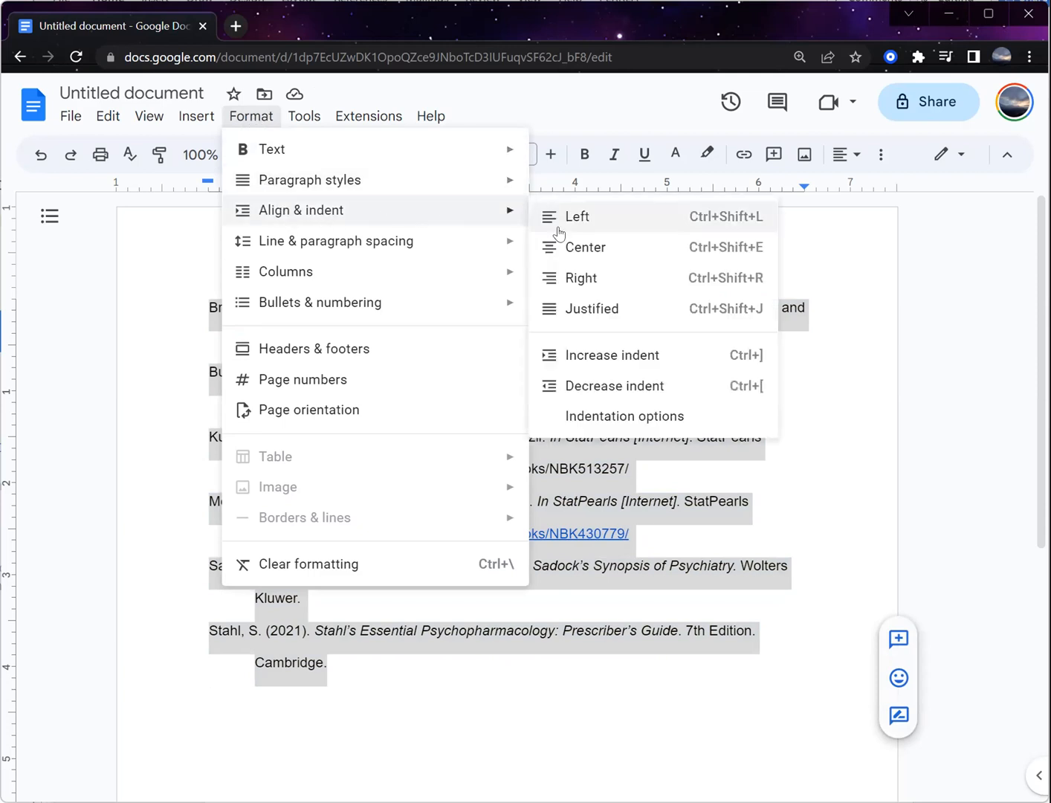
pyautogui.click(584, 418)
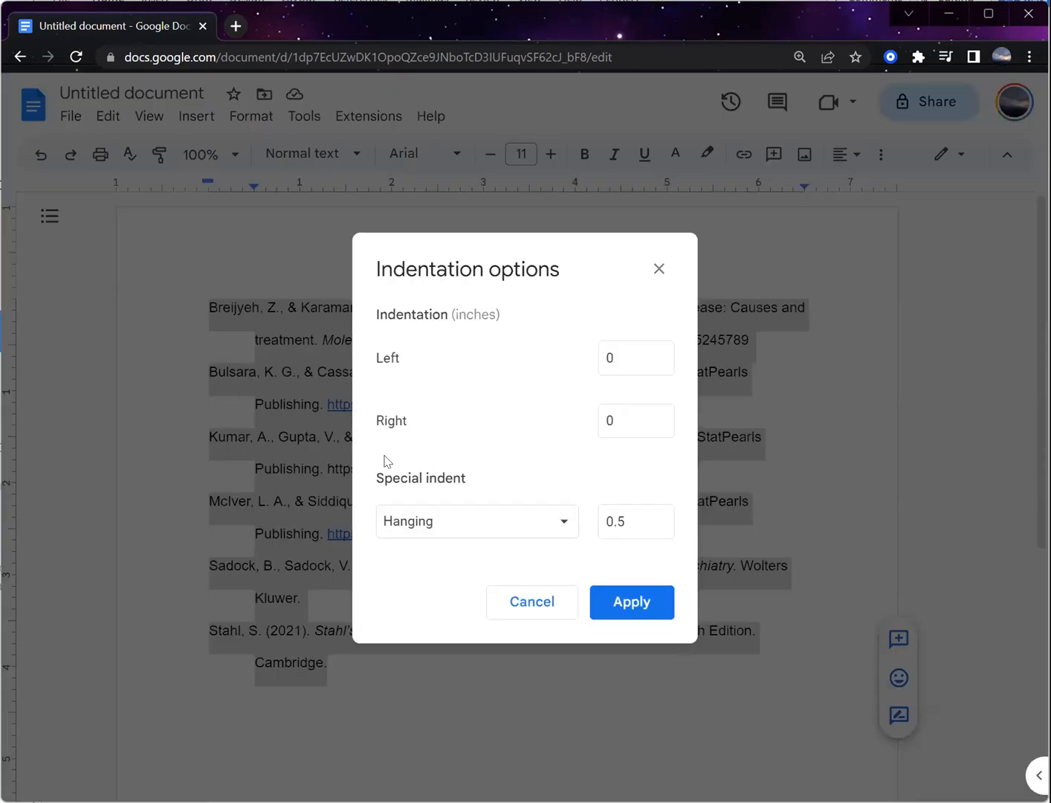
pyautogui.click(631, 607)
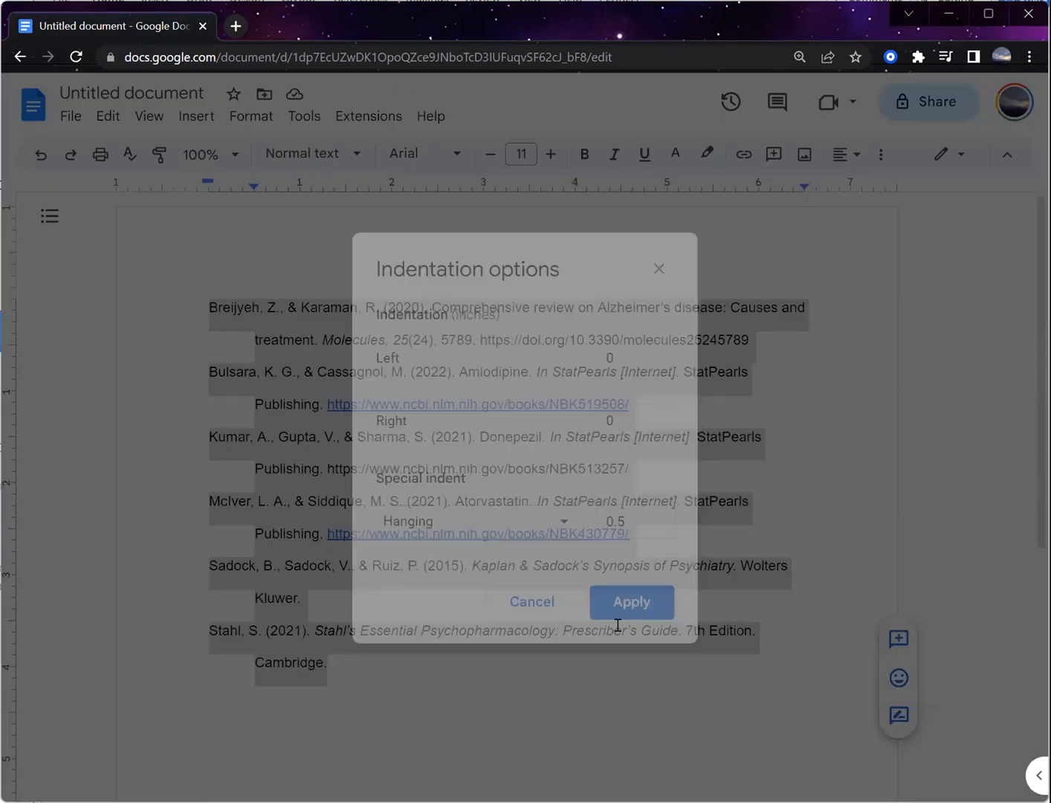
pyautogui.press('Right')
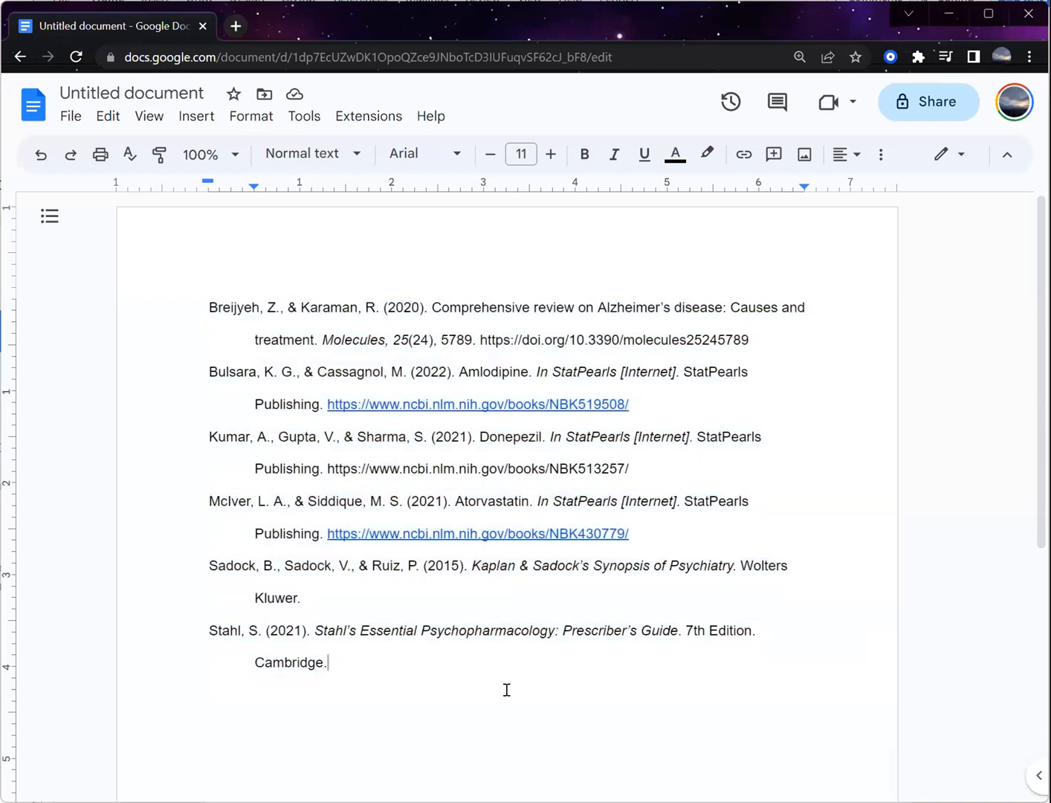